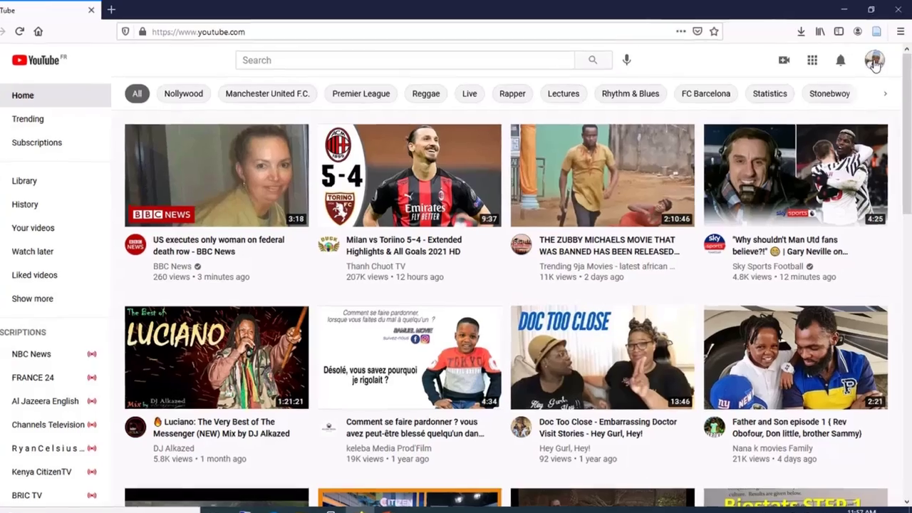
Step: Open YouTube Settings from the avatar menu and follow the link to the Google Account settings
left_click(877, 59)
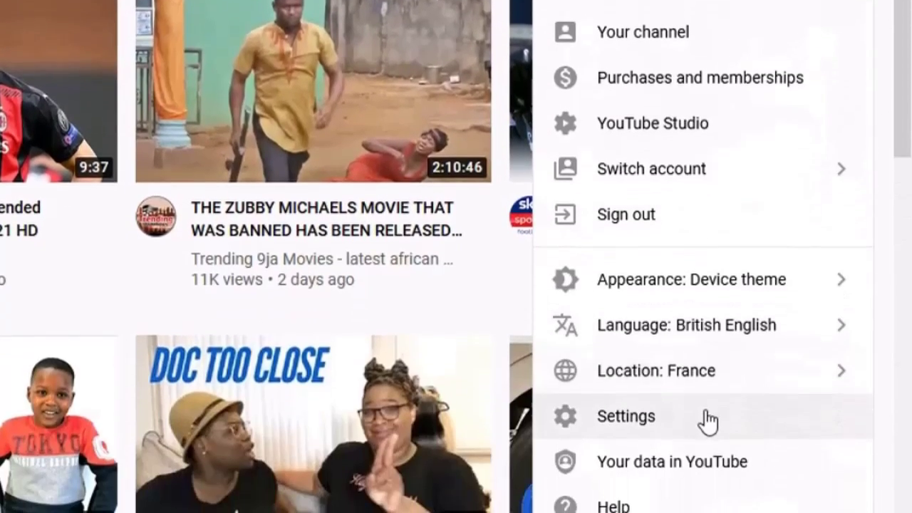
left_click(704, 419)
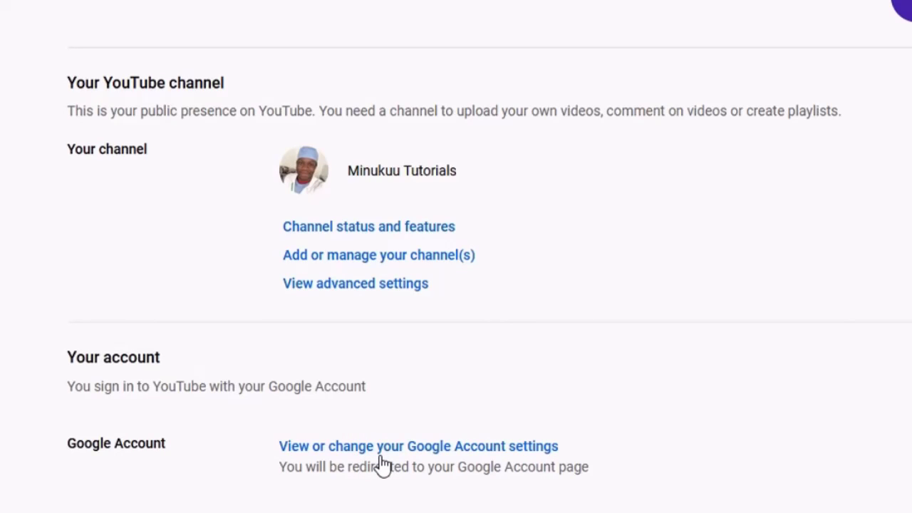
left_click(382, 457)
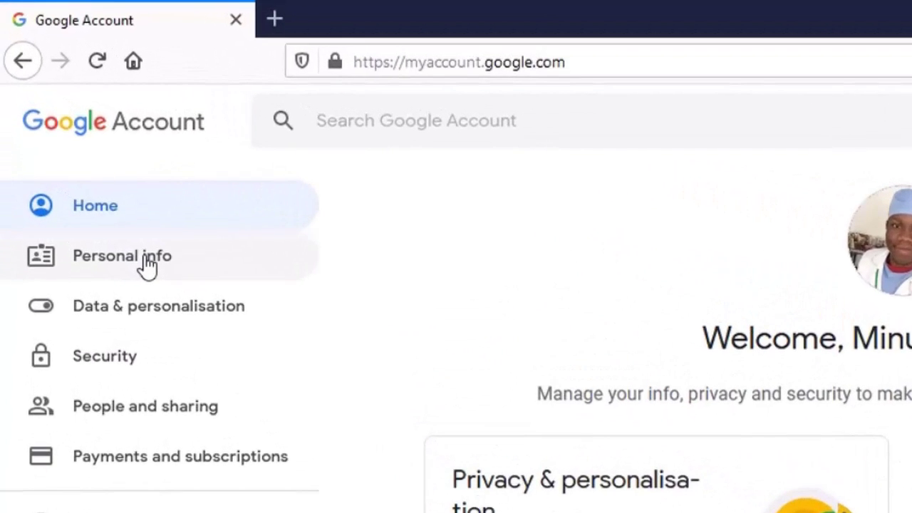
Step: Open Personal info and scroll down to contact info and 'Choose what others see'
left_click(145, 261)
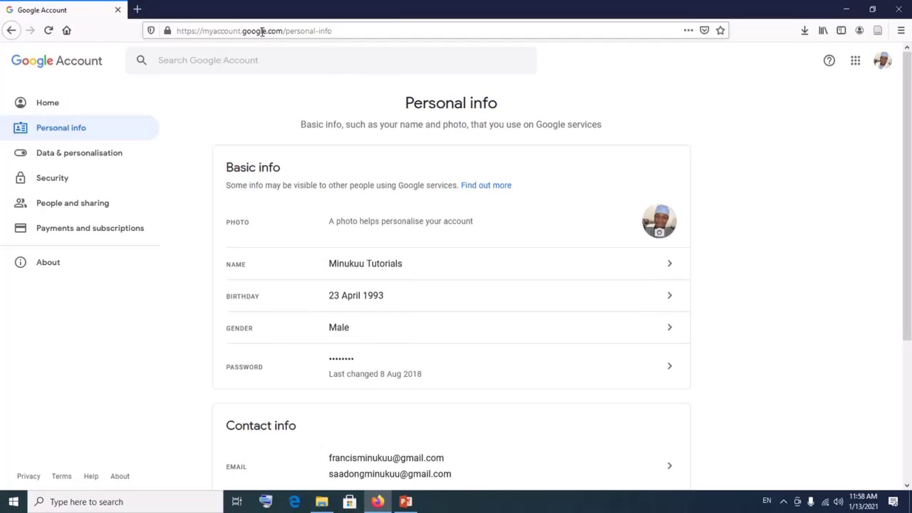
left_click(250, 32)
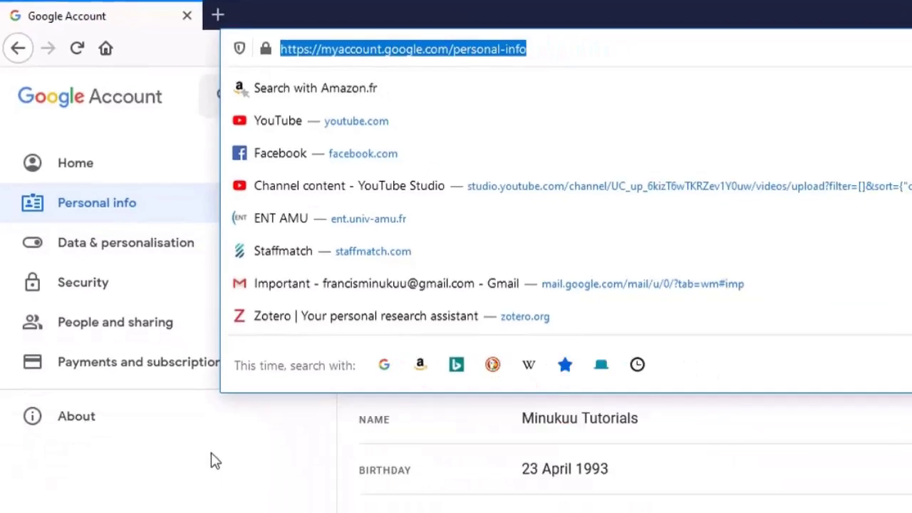
left_click(160, 341)
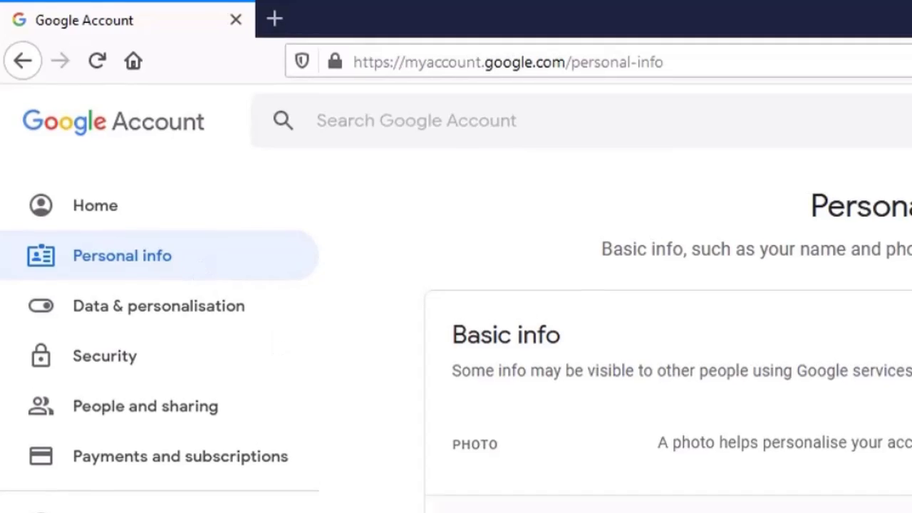
scroll(905, 506, "down", 5)
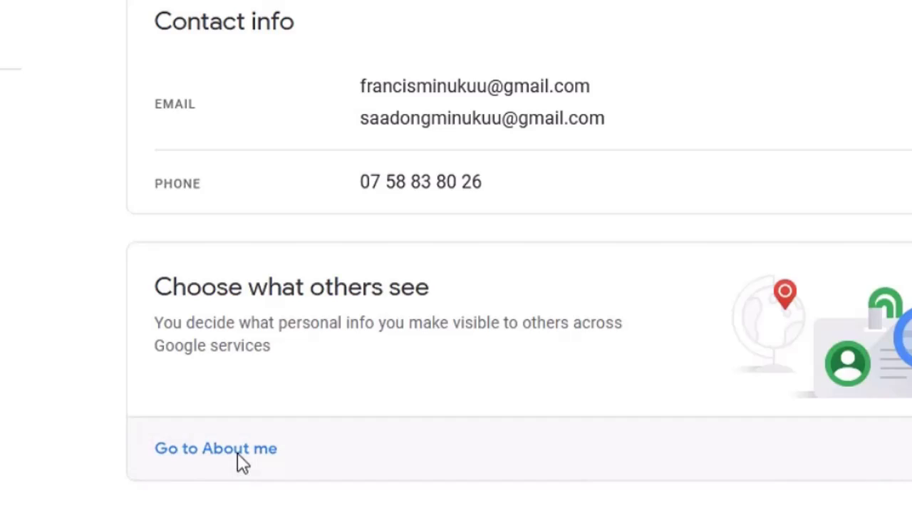
Step: Open About me and scroll to the About section showing the MinukuuTutorials custom URL
left_click(238, 454)
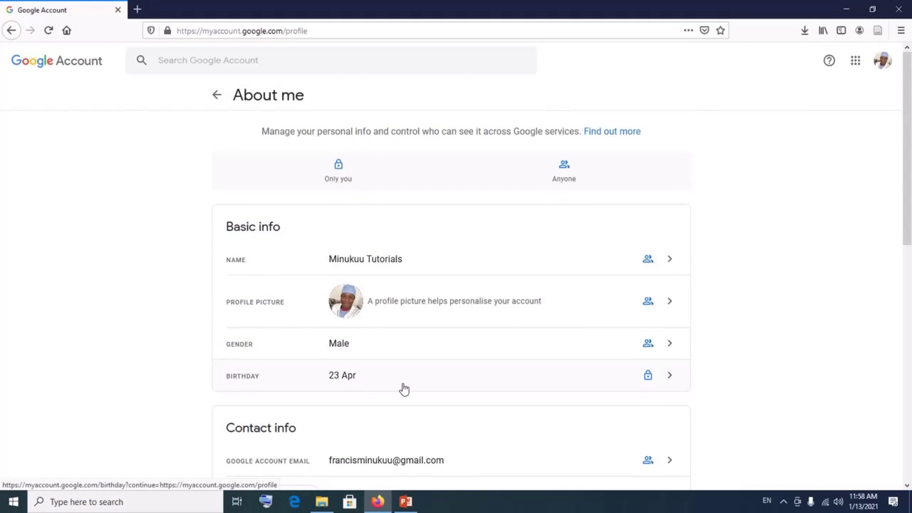
scroll(403, 388, "down", 2)
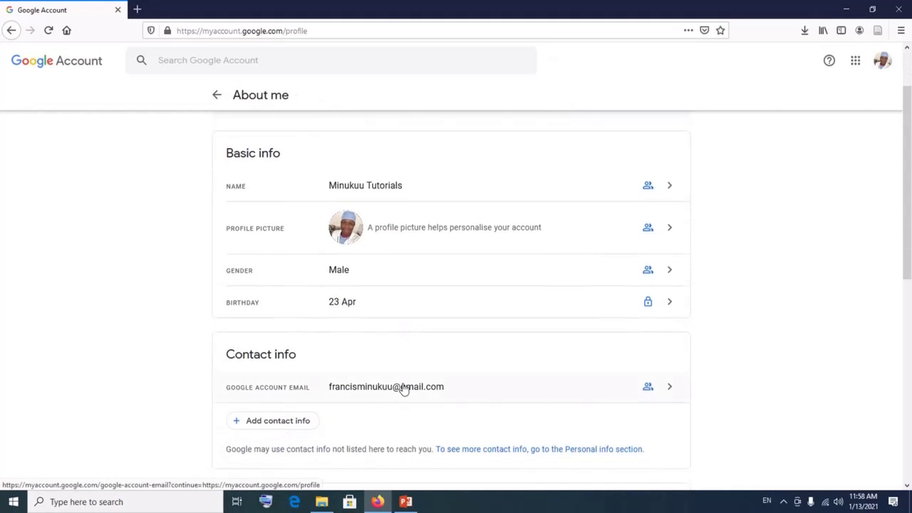
scroll(403, 388, "down", 4)
scroll(403, 388, "down", 2)
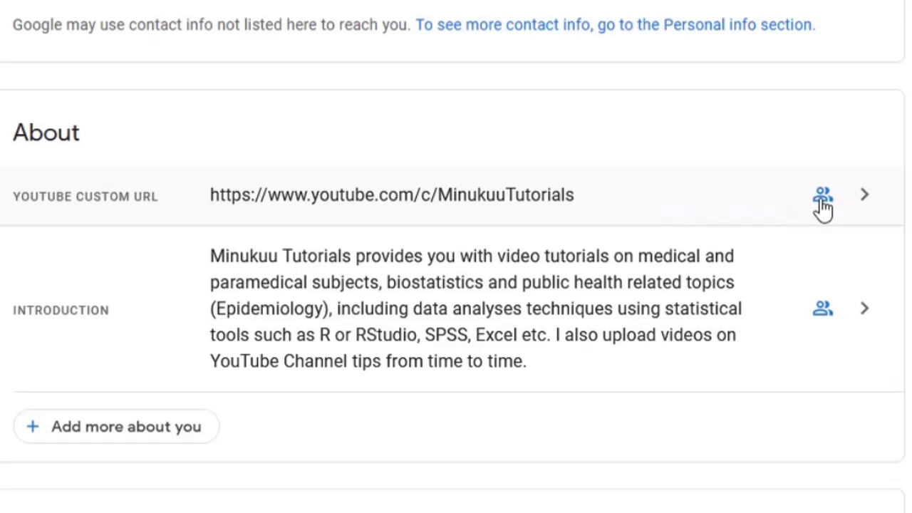
Step: Remove the MinukuuTutorials YouTube custom URL, confirm the removal, and reload the About me page
left_click(861, 203)
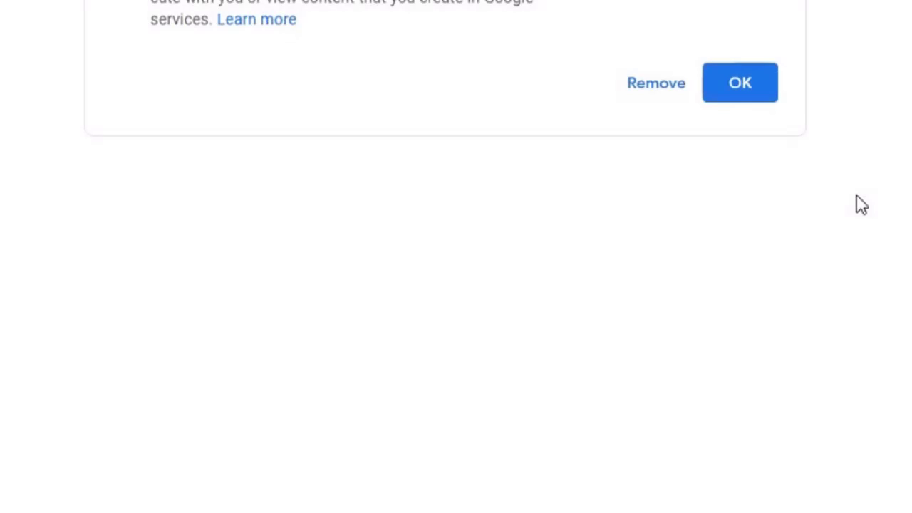
left_click(667, 164)
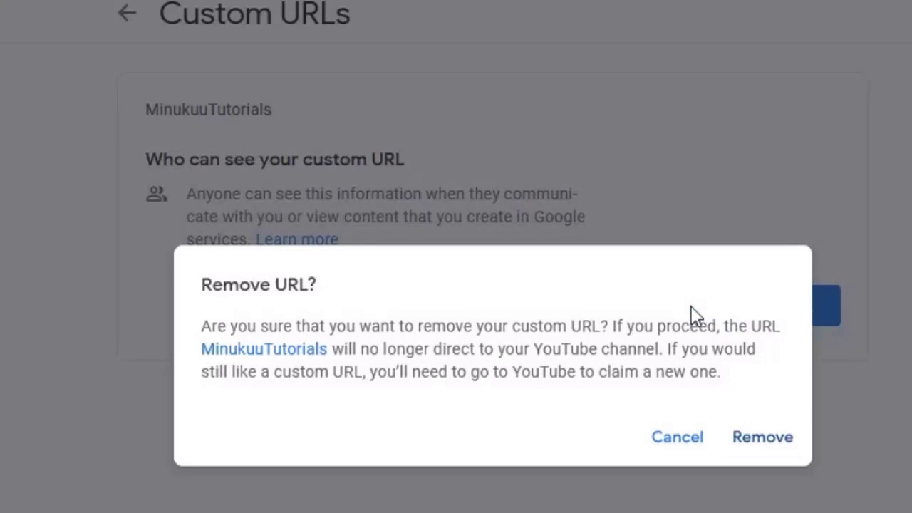
left_click(750, 446)
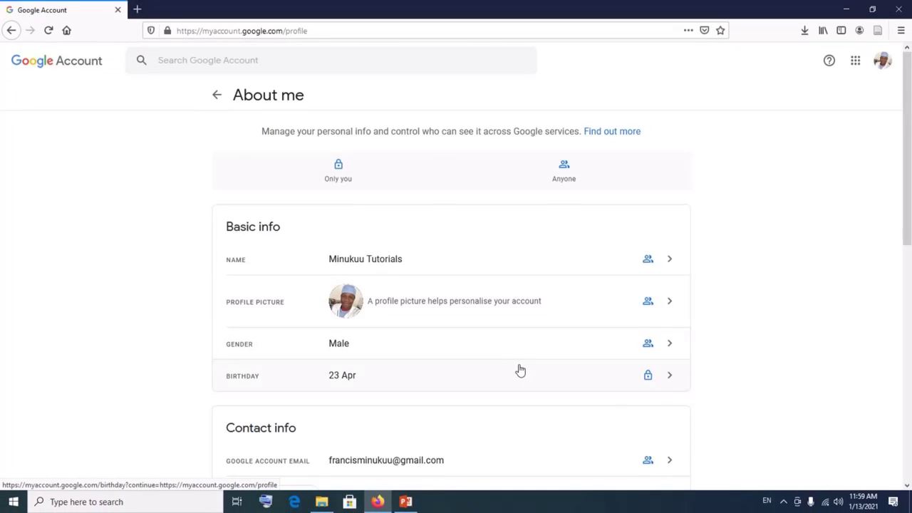
left_click(50, 31)
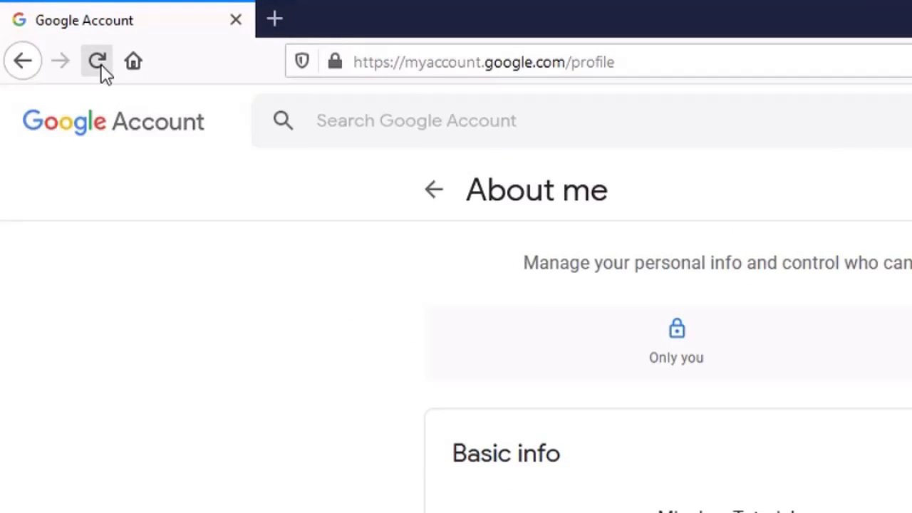
Step: In a new tab, load youtube.com and open Your channel for Minukuu Tutorials
left_click(277, 22)
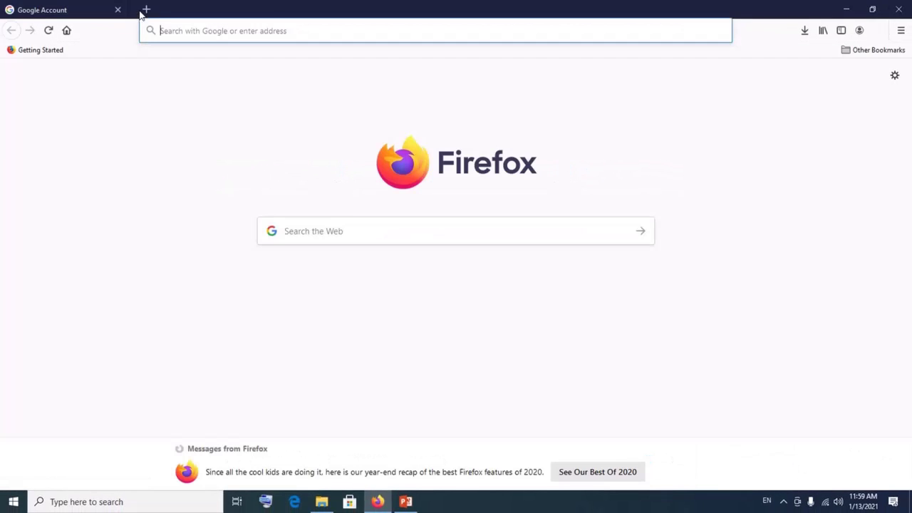
left_click(190, 33)
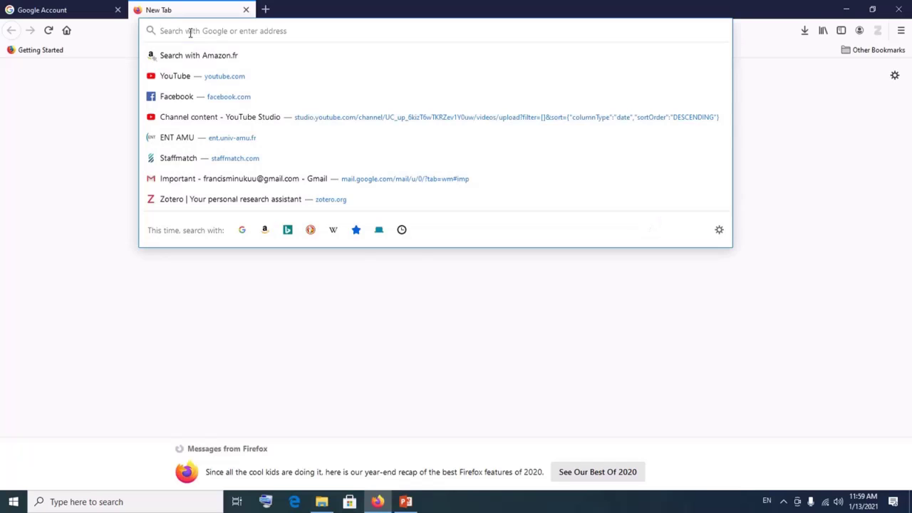
type("youtube.com")
key("Return")
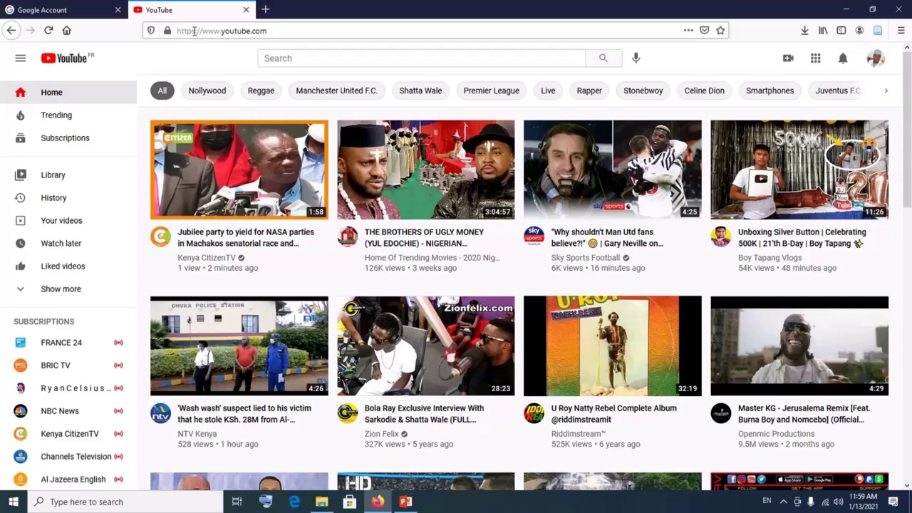
key("Return")
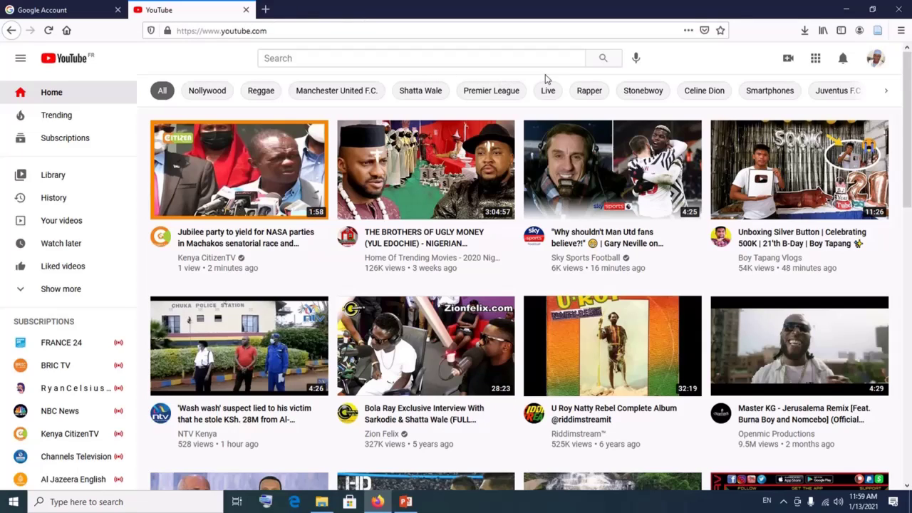
left_click(876, 59)
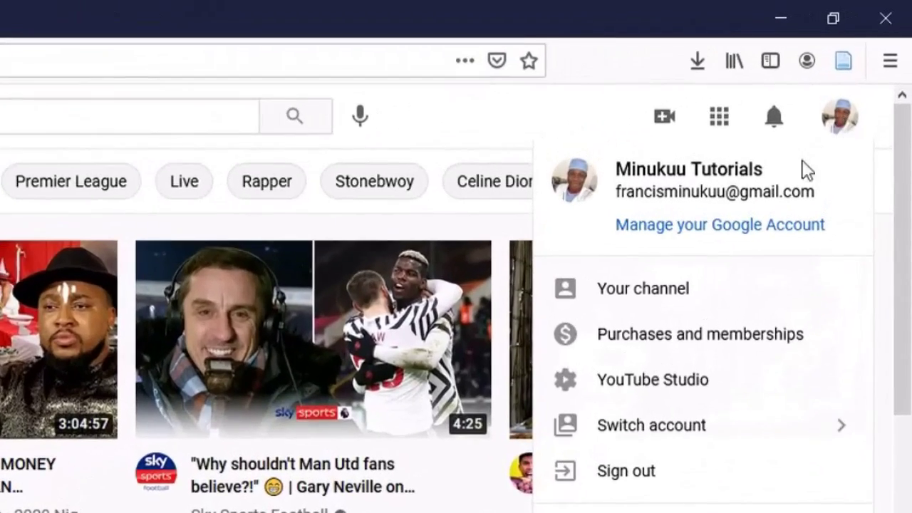
left_click(656, 293)
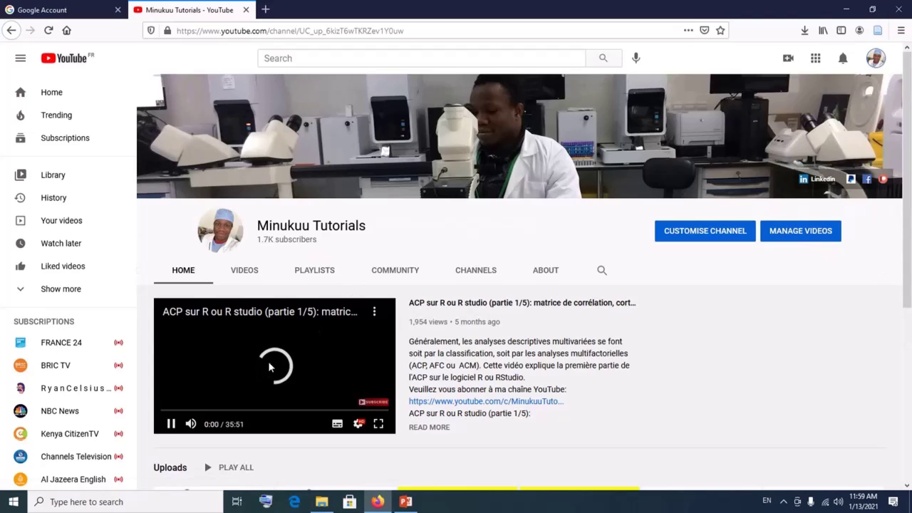
Step: Pause the channel trailer, open Customise Channel, and open Studio Settings showing USD currency
left_click(264, 369)
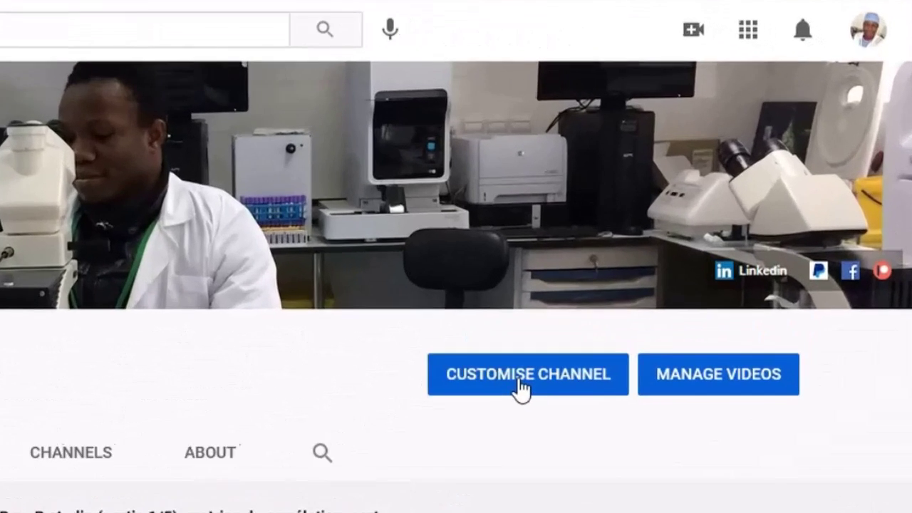
left_click(521, 383)
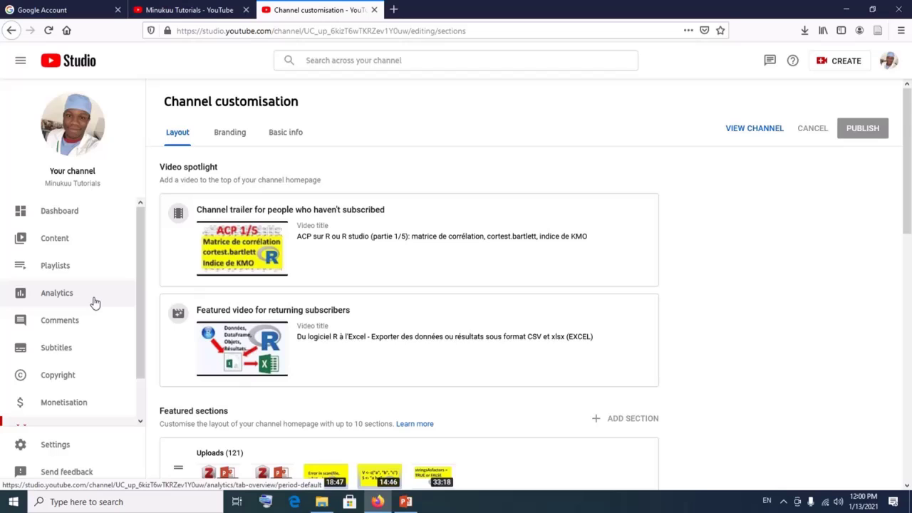
scroll(95, 303, "down", 2)
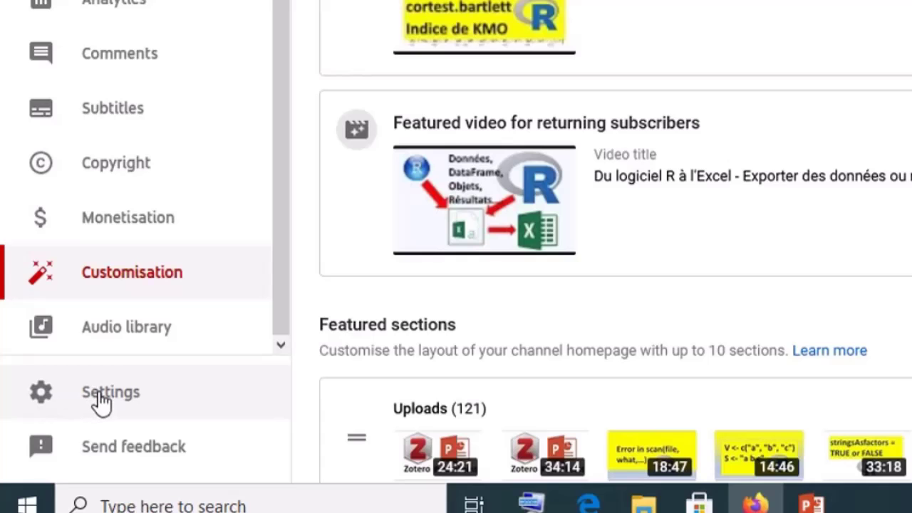
left_click(102, 400)
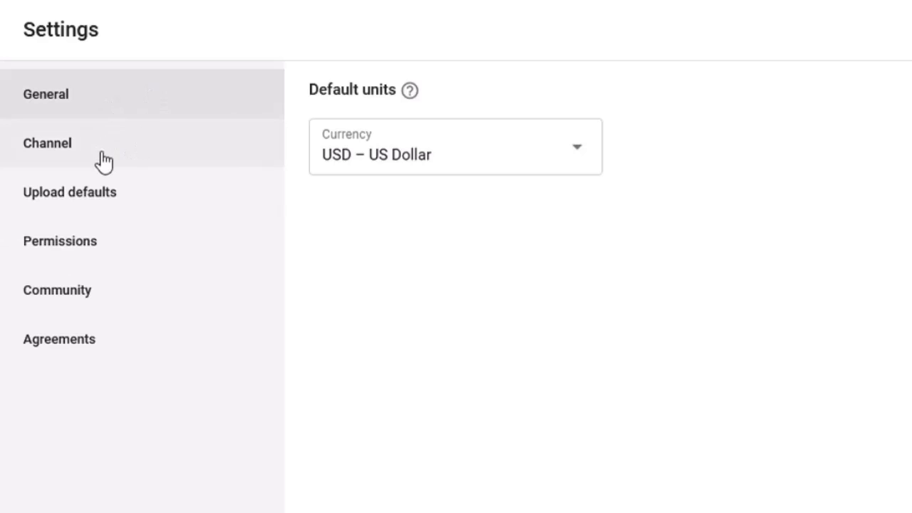
Step: Open the Channel settings and follow the Google Account link to the account Name page
left_click(63, 151)
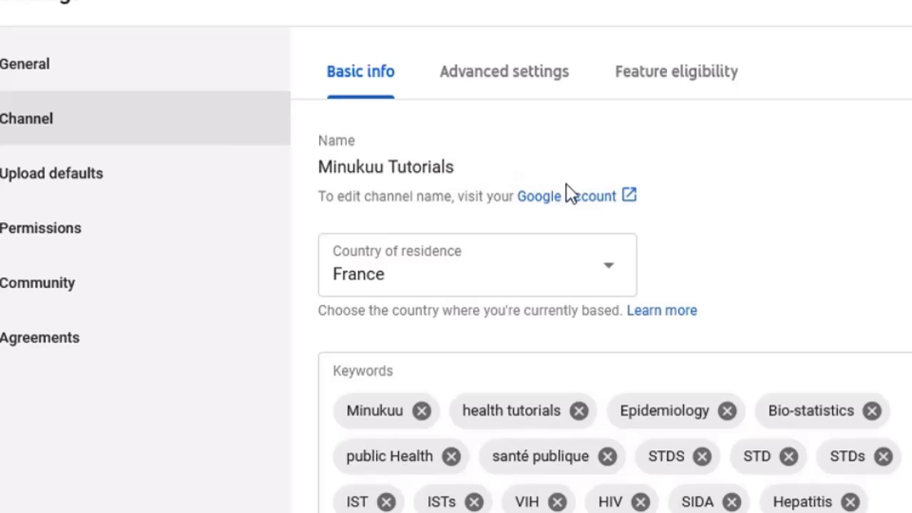
left_click(597, 206)
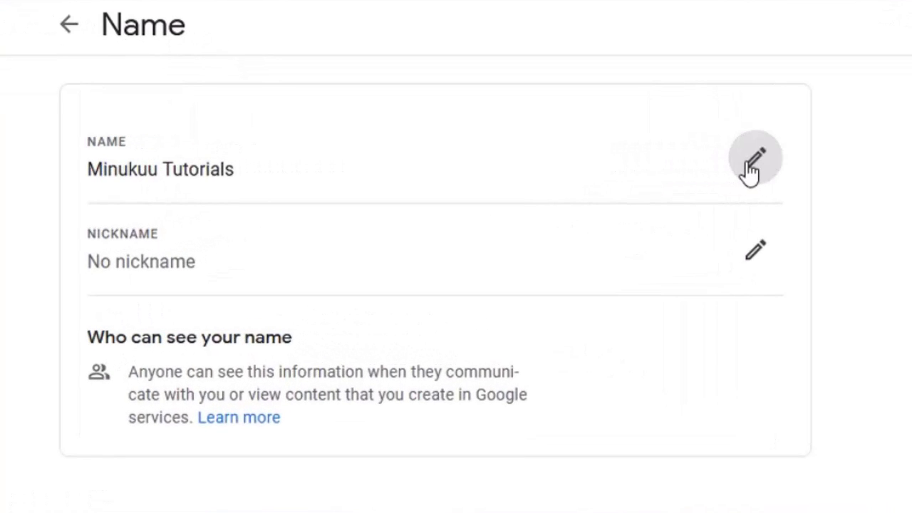
Step: Open the name editor, select 'kuu' in the first name, then cancel, keeping Minukuu Tutorials
left_click(750, 171)
left_click(253, 149)
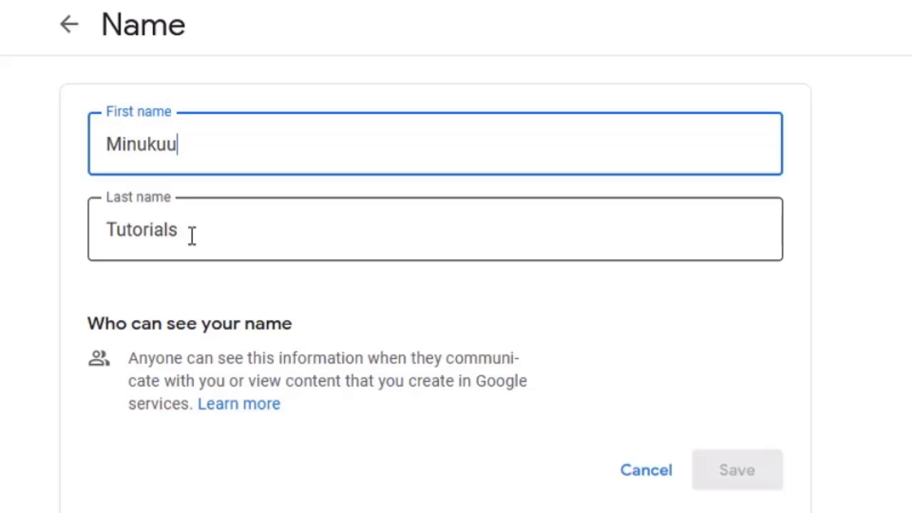
left_click_drag(188, 145, 146, 145)
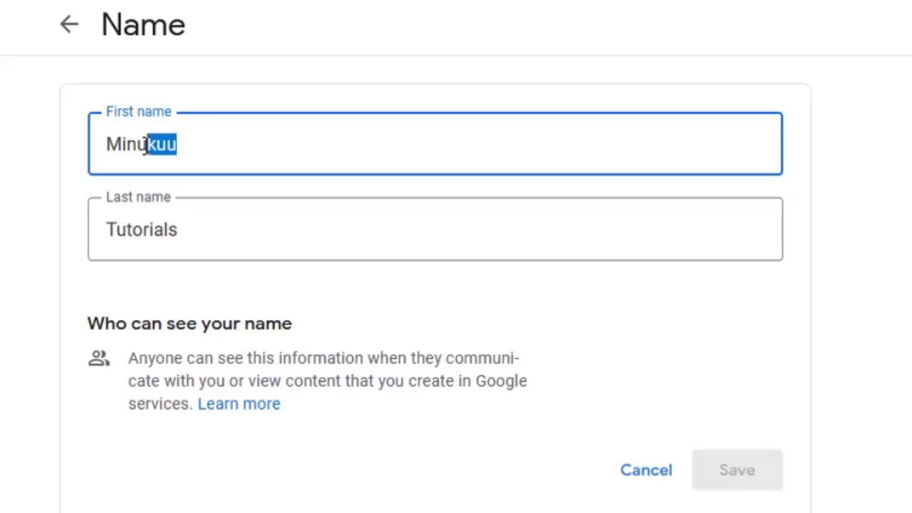
left_click(146, 144)
left_click(642, 476)
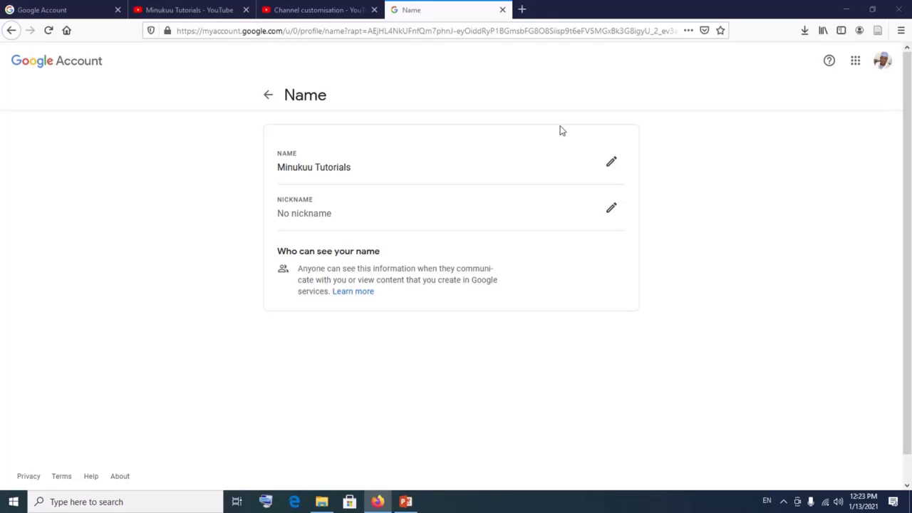
left_click(522, 9)
Step: Load youtube.com, open Your channel for Minukuu Tutorials, and pause the featured video
left_click(495, 31)
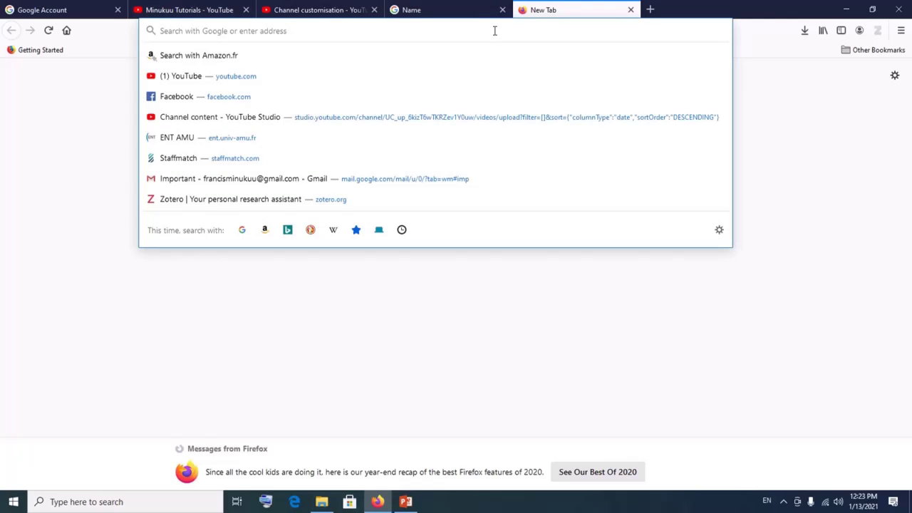
type("youtube.com")
key("Return")
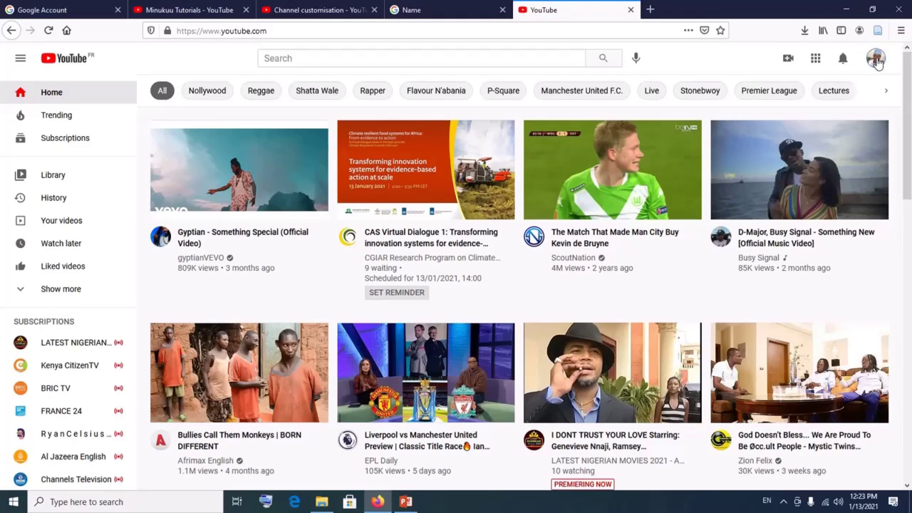
left_click(877, 61)
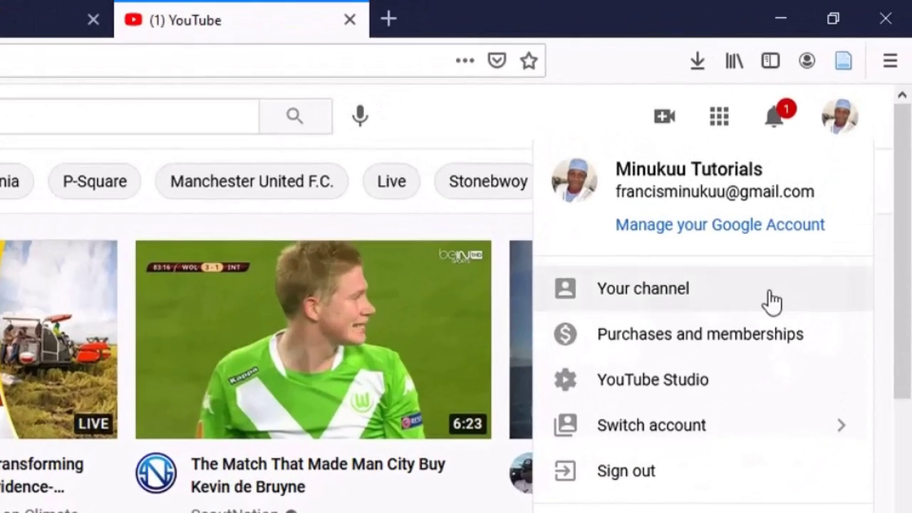
left_click(734, 292)
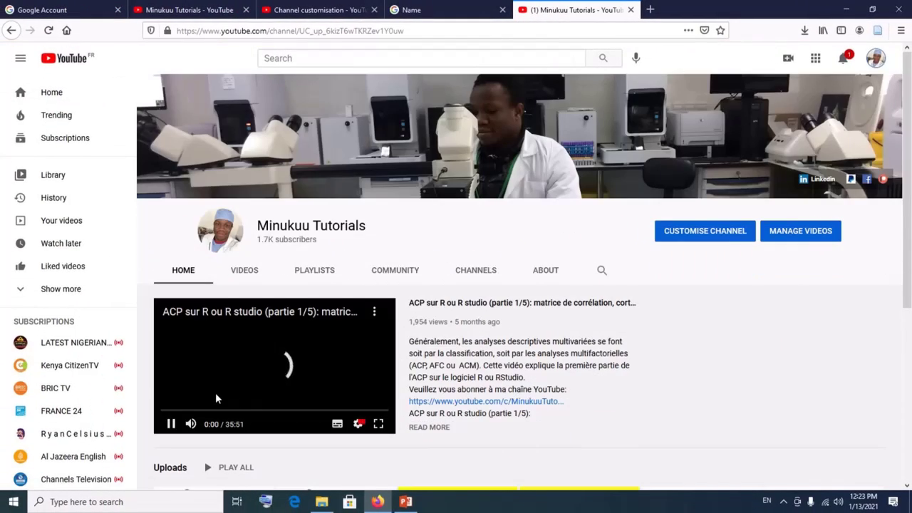
left_click(215, 400)
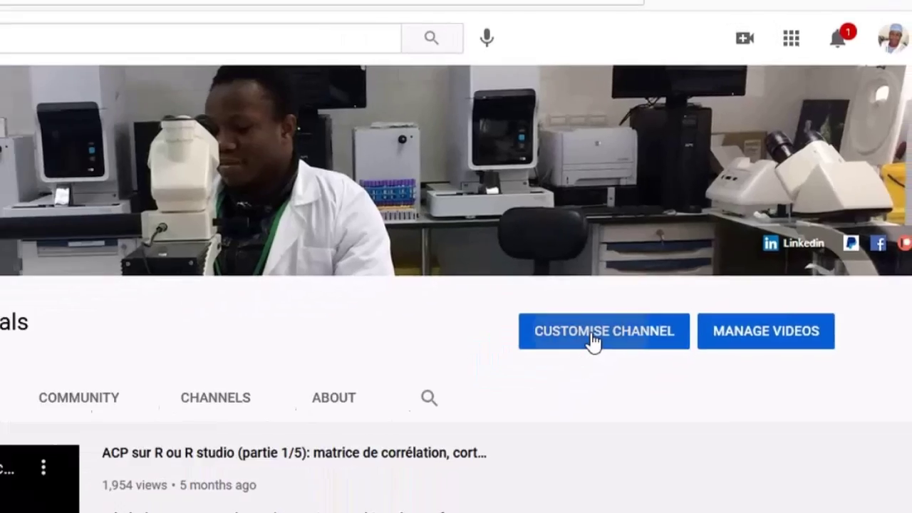
Step: Open Customise Channel, switch to Basic info, and scroll to the channel-ID Channel URL
left_click(570, 360)
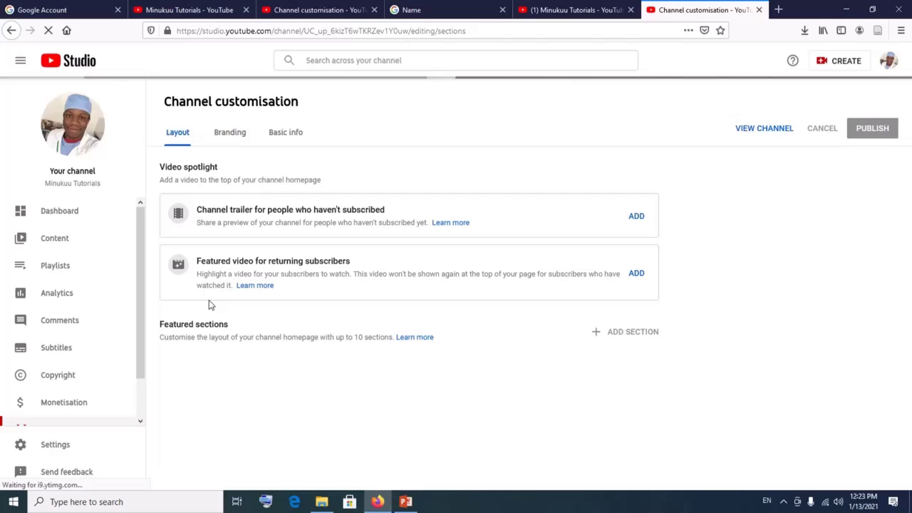
scroll(89, 349, "down", 1)
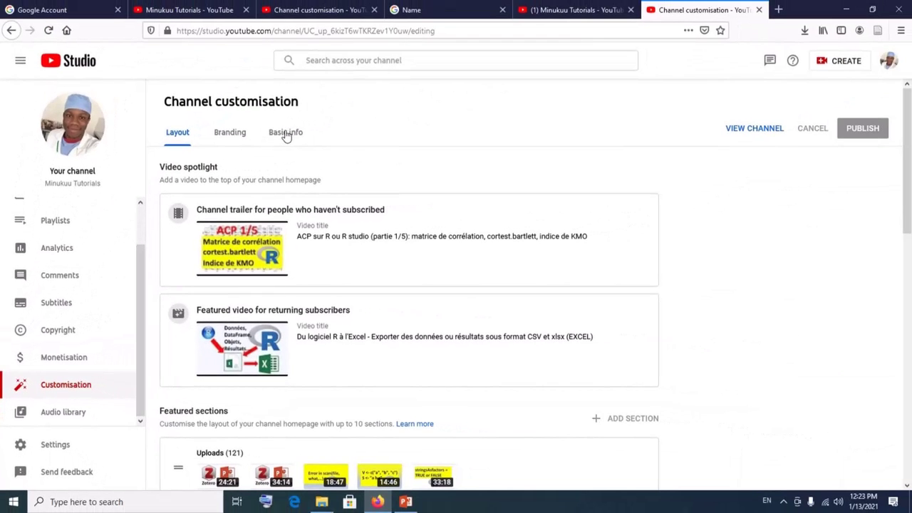
left_click(285, 134)
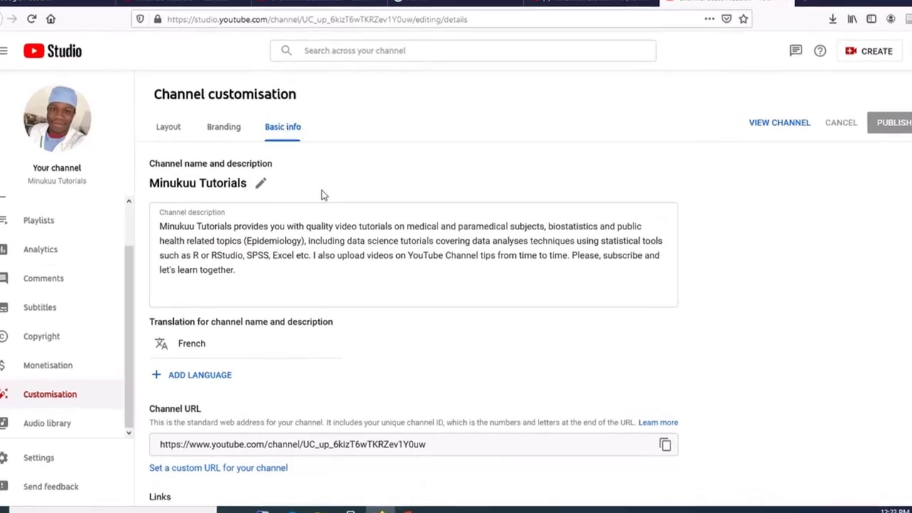
scroll(377, 294, "down", 4)
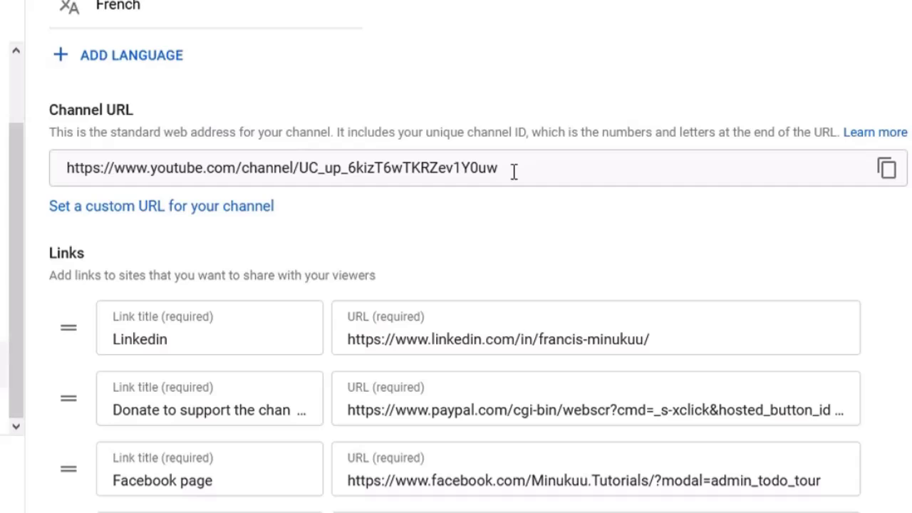
Step: Reveal the Custom URL section with its three suggested channel addresses below the standard channel URL
left_click_drag(66, 169, 581, 177)
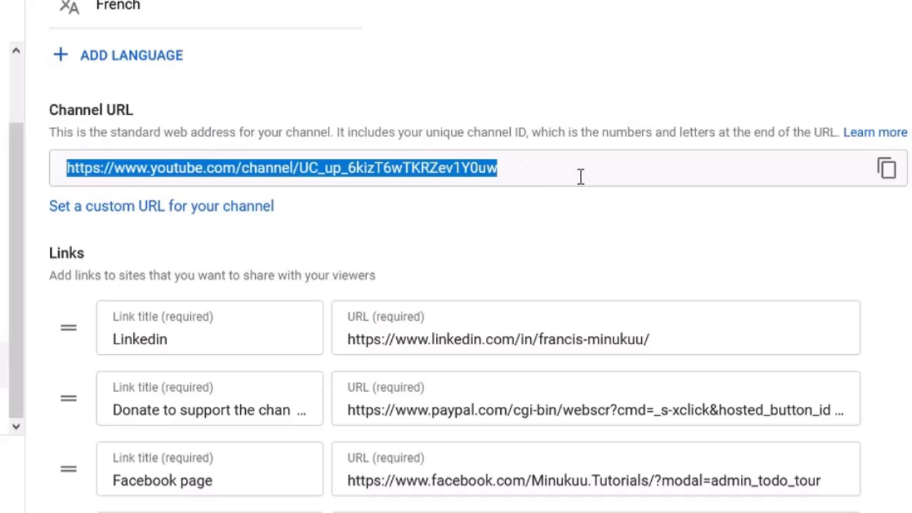
left_click(581, 177)
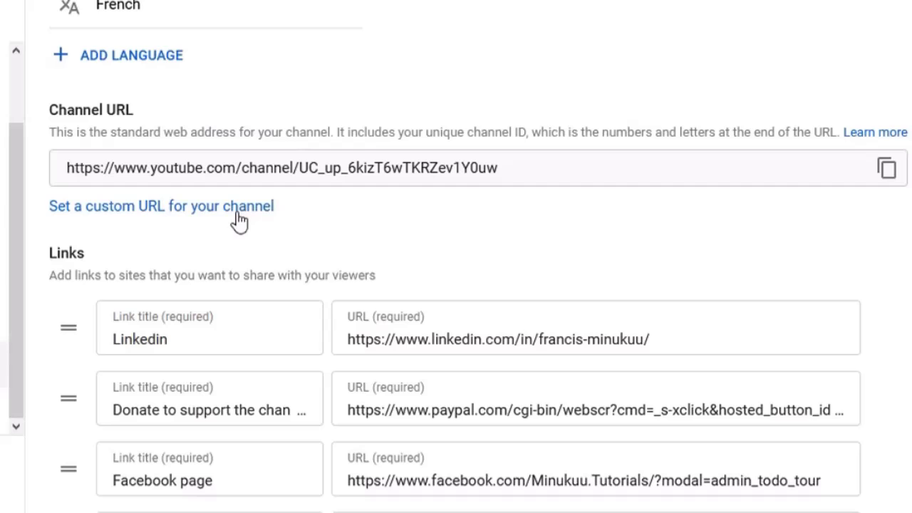
left_click(204, 209)
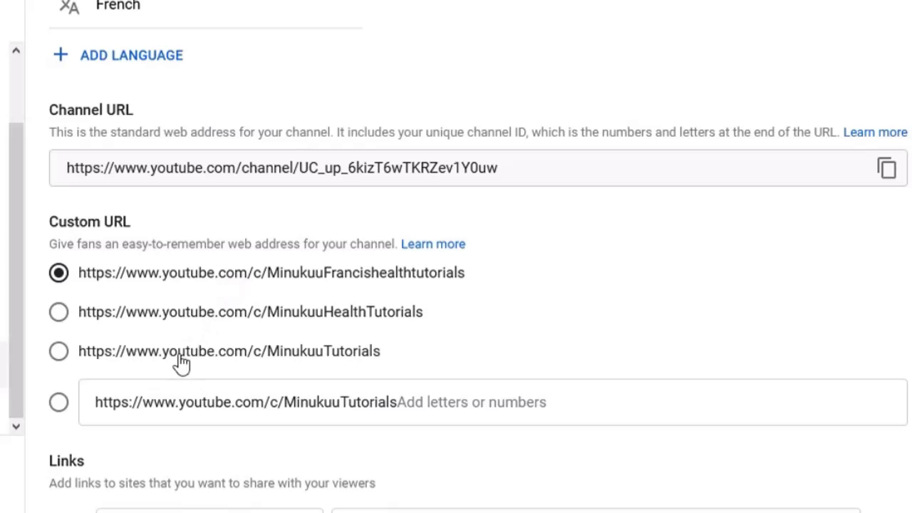
scroll(120, 347, "down", 1)
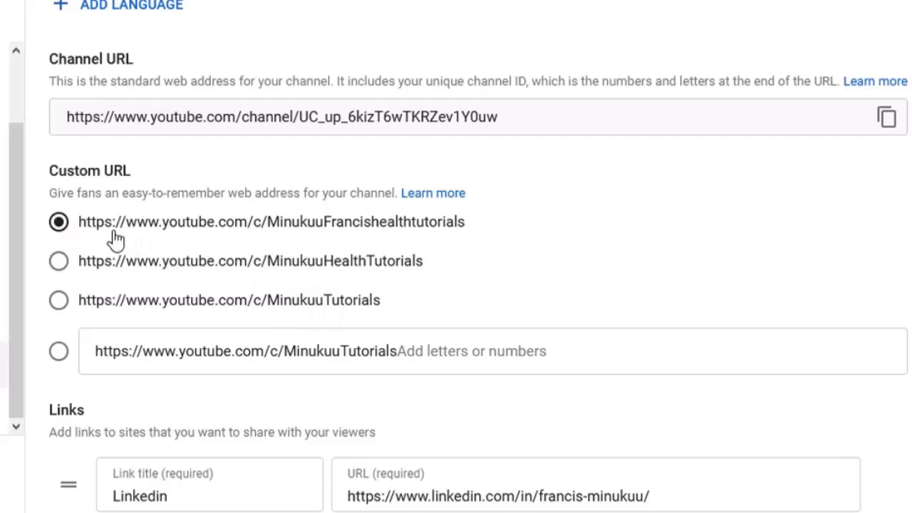
Step: Choose youtube.com/c/MinukuuTutorials as the custom URL and publish to reach the confirmation dialog
left_click(60, 303)
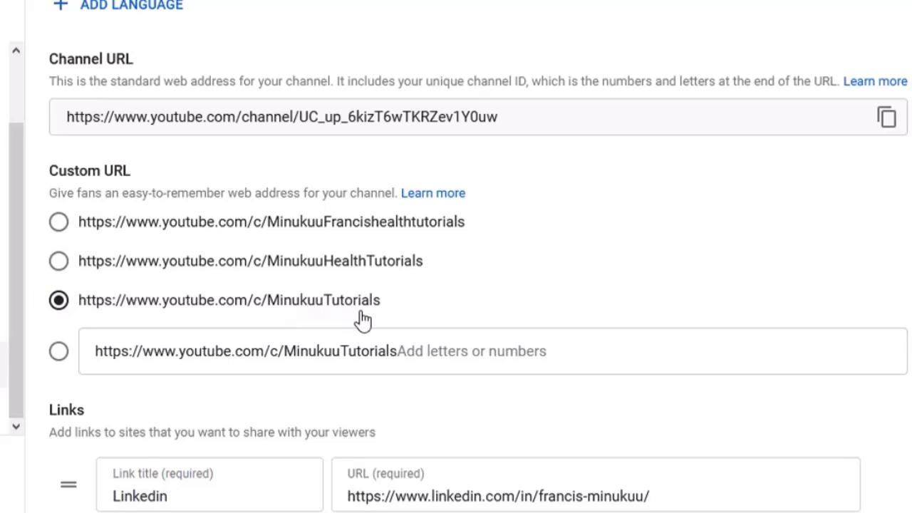
left_click(60, 303)
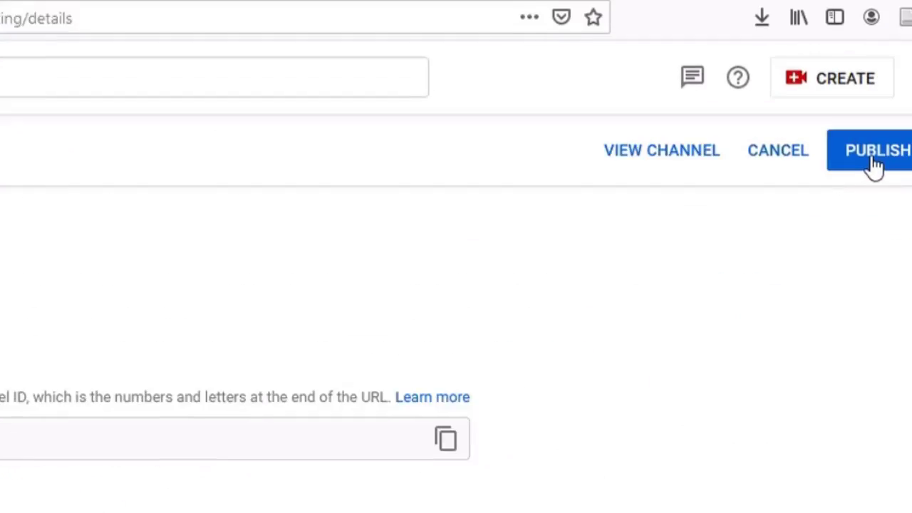
left_click(811, 191)
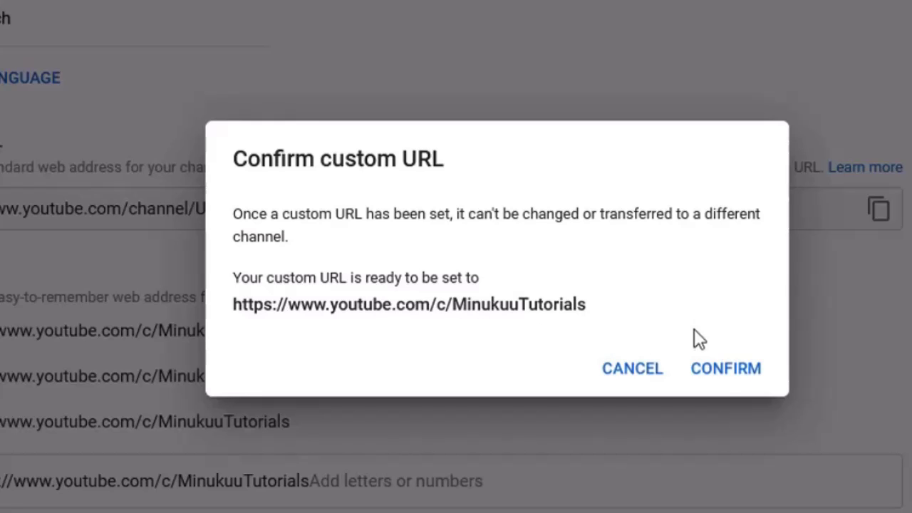
left_click(726, 370)
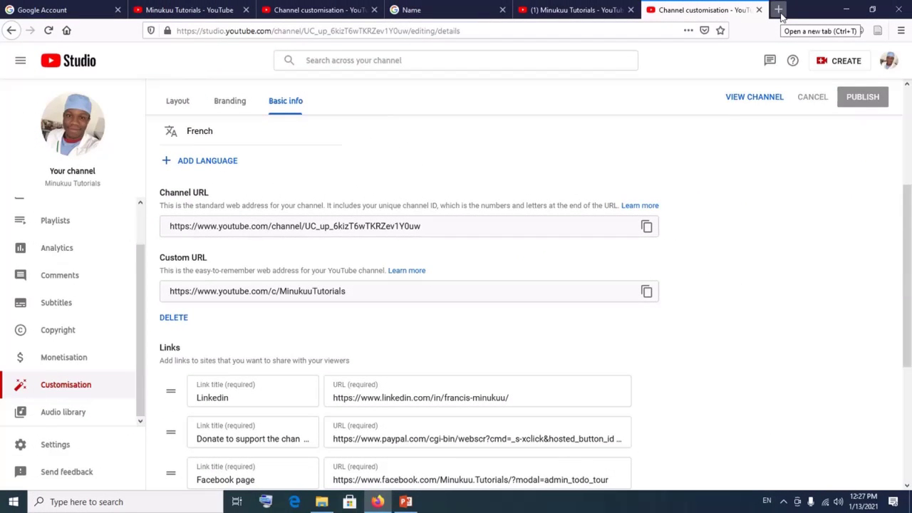
Step: Load youtube.com/c/MinukuuTutorials in a new tab and stop the featured video on the channel page
left_click(780, 10)
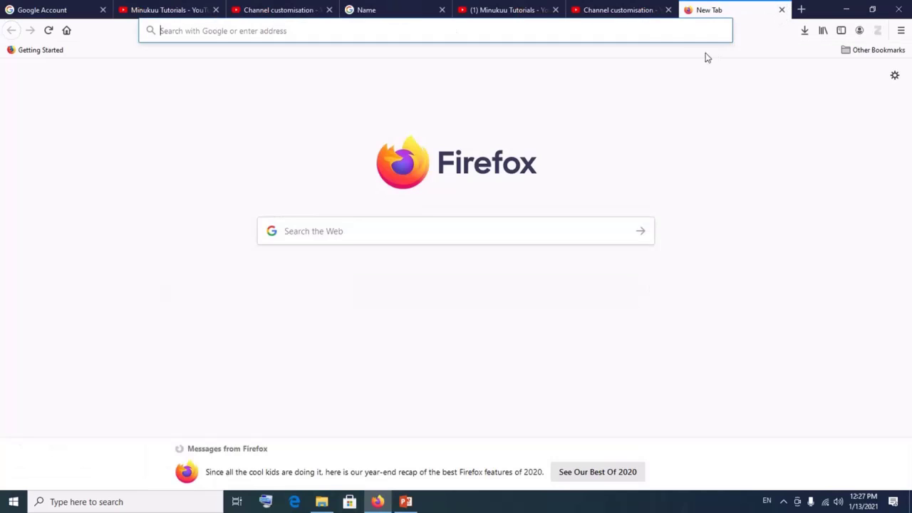
left_click(652, 27)
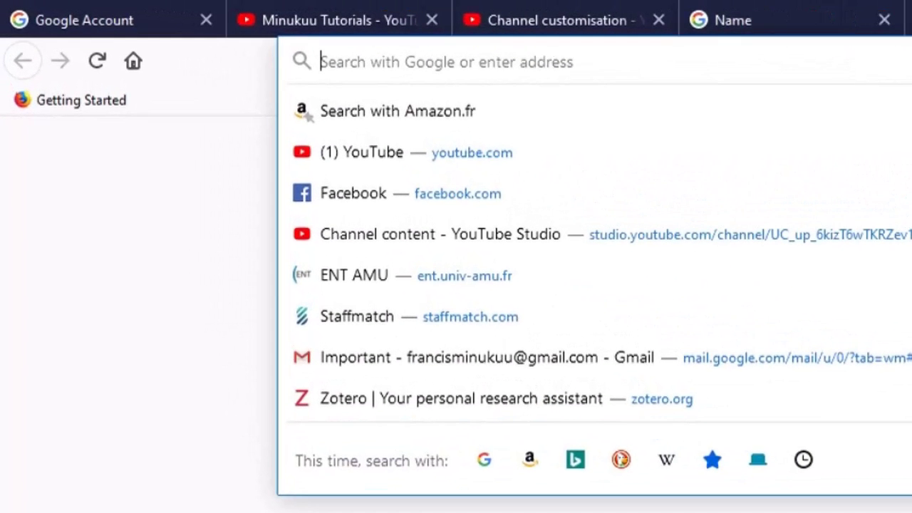
type("youtube.com/")
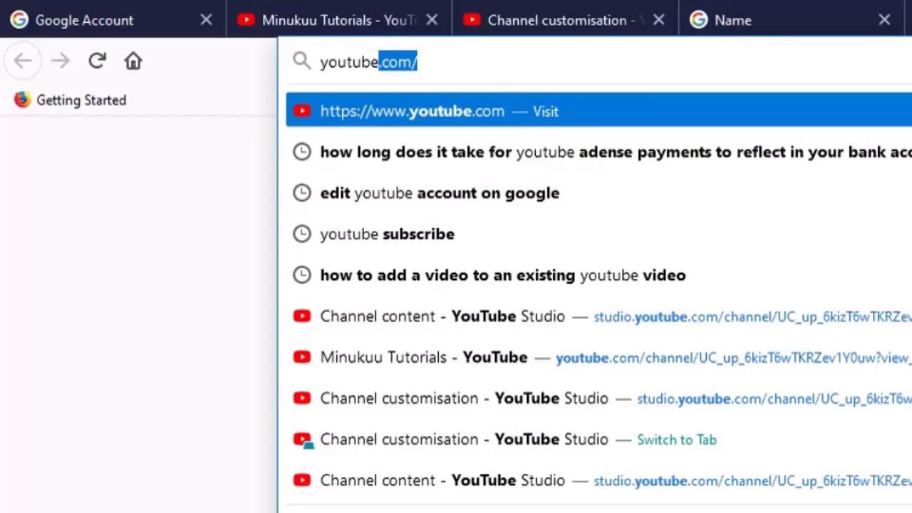
key("Right")
type("c")
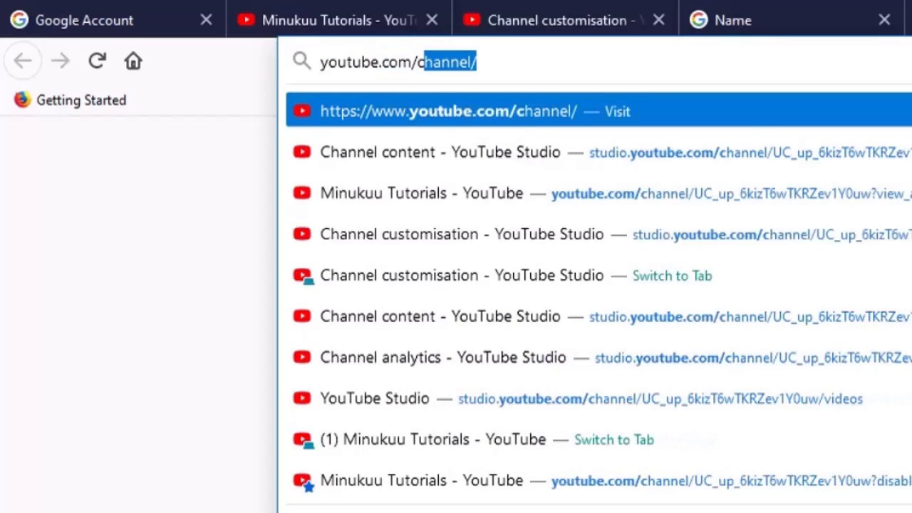
type("/")
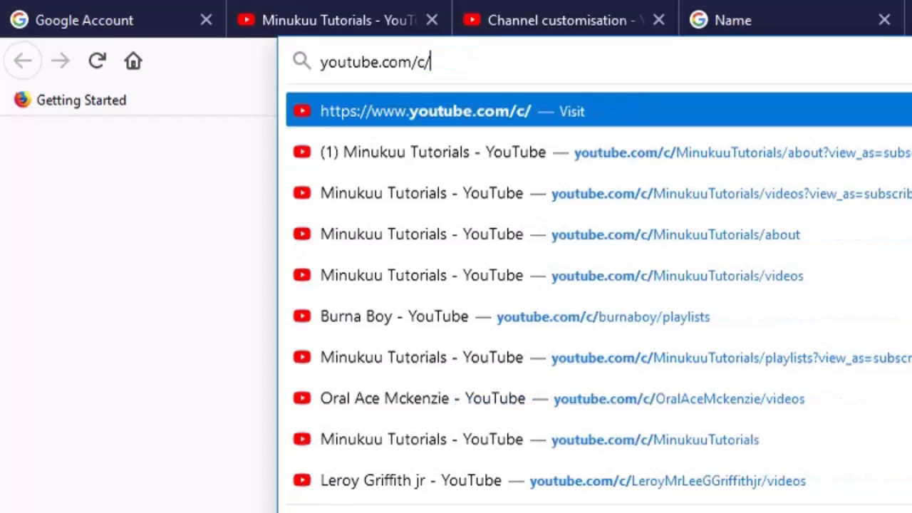
type("Minuk")
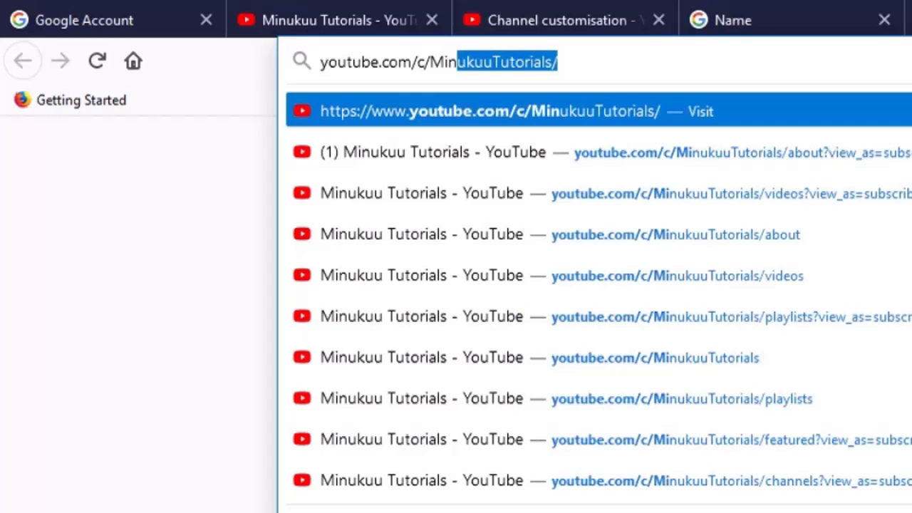
type("u")
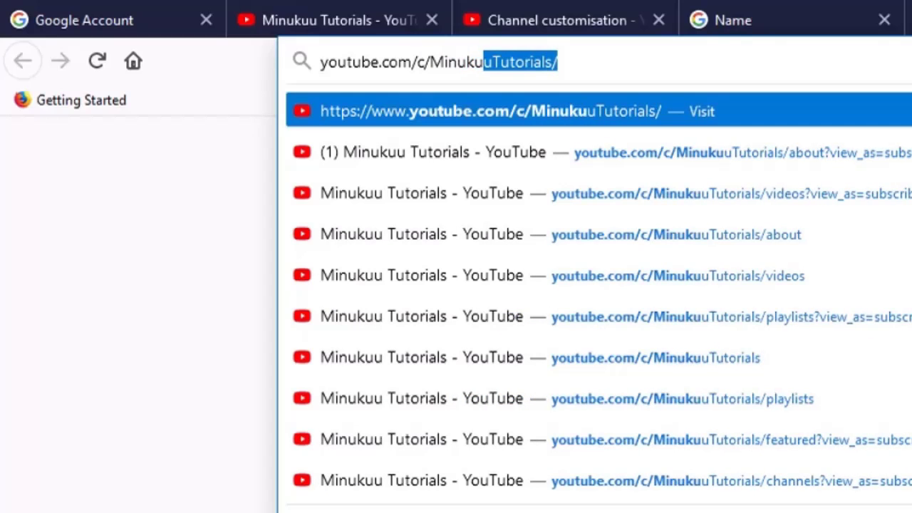
key("Return")
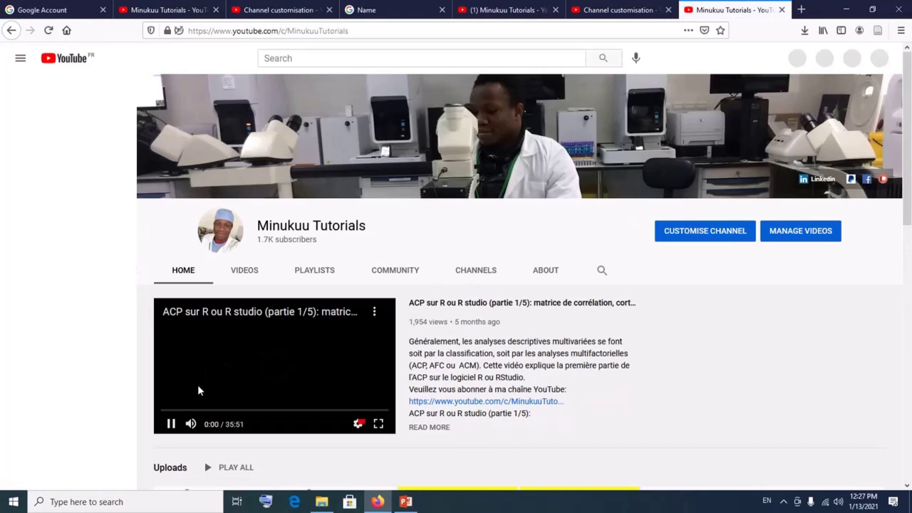
left_click(171, 424)
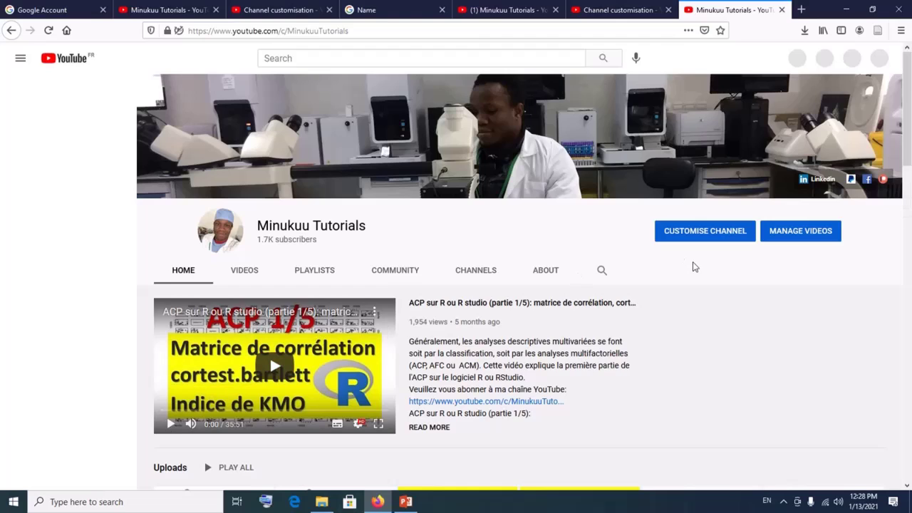